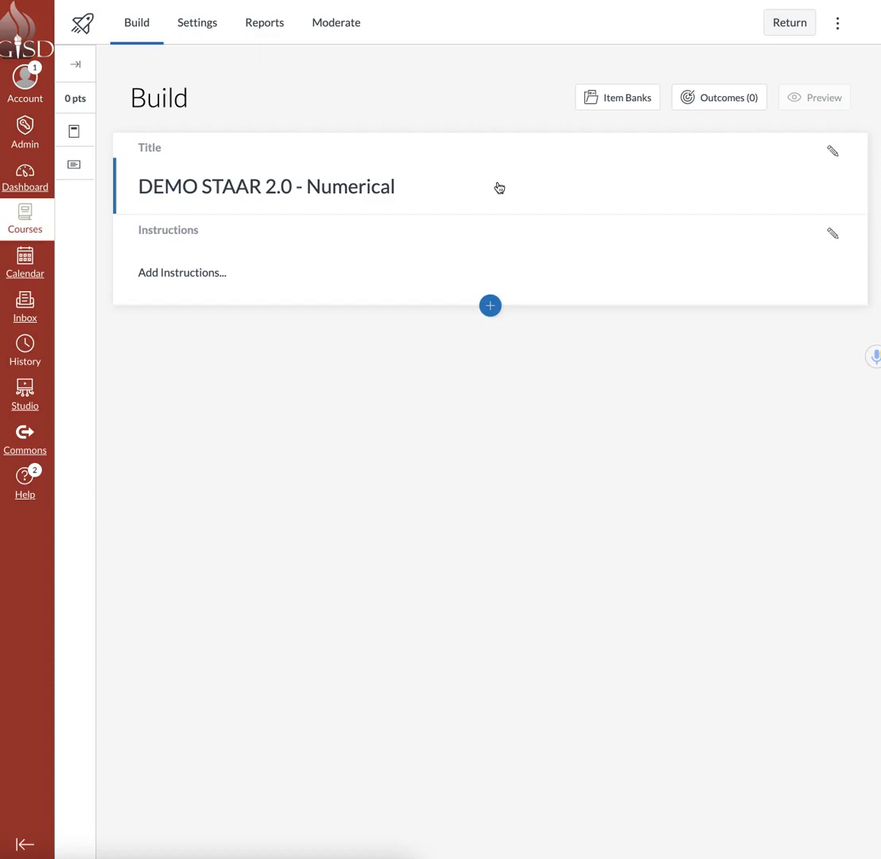
Insert a Numeric question below the quiz instructions.
left_click(483, 263)
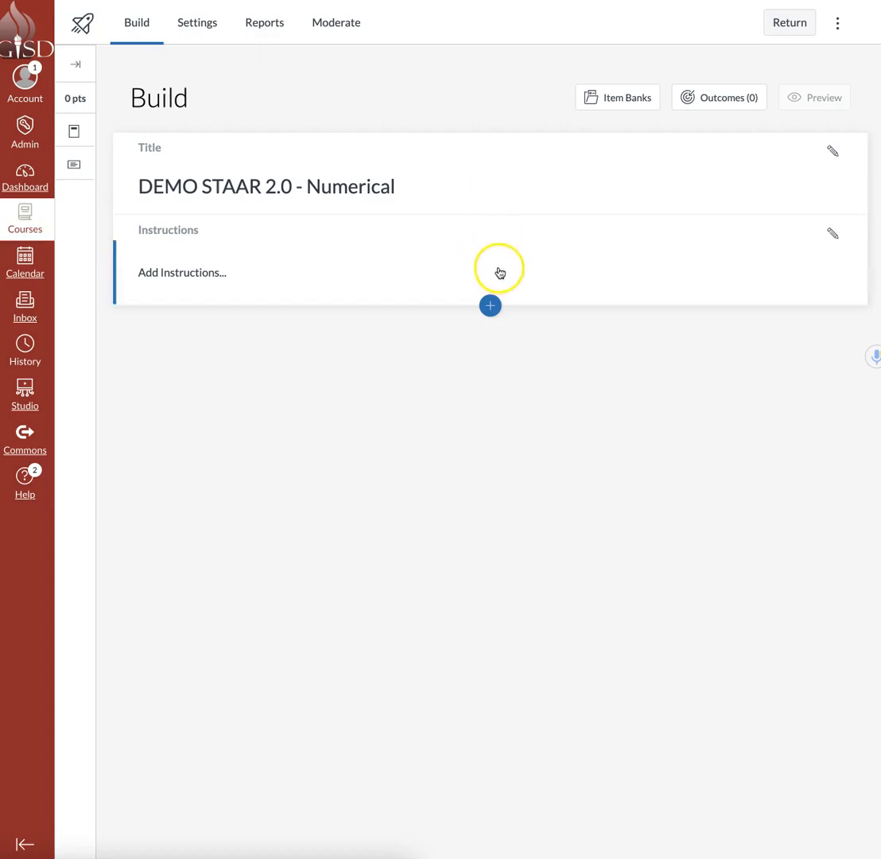
left_click(490, 305)
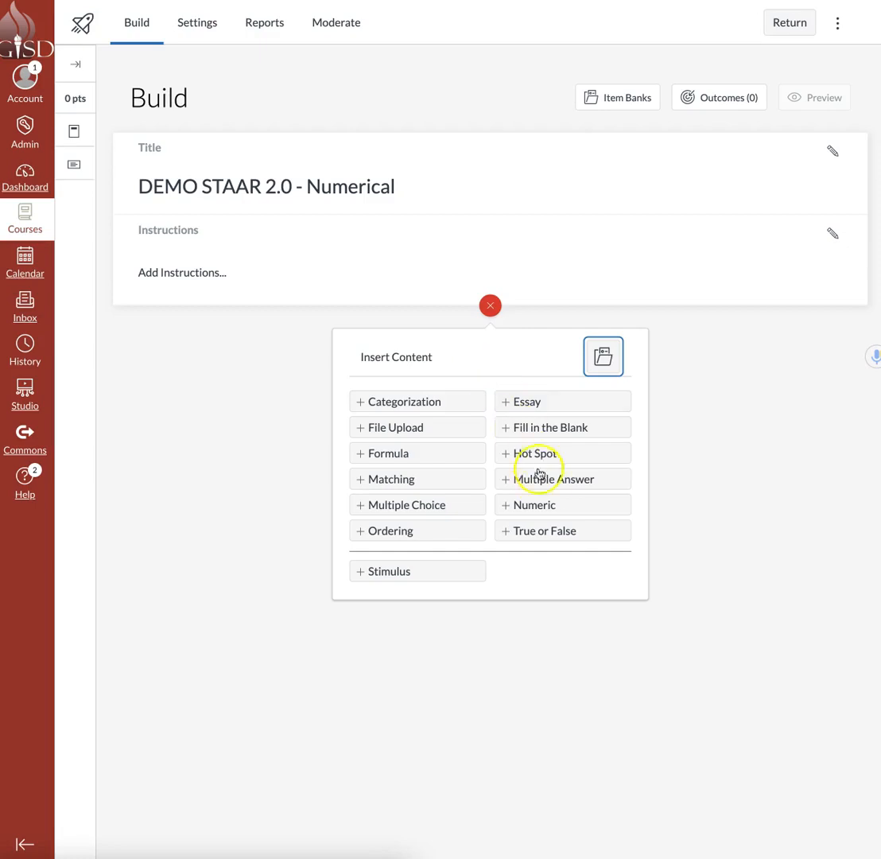
left_click(543, 508)
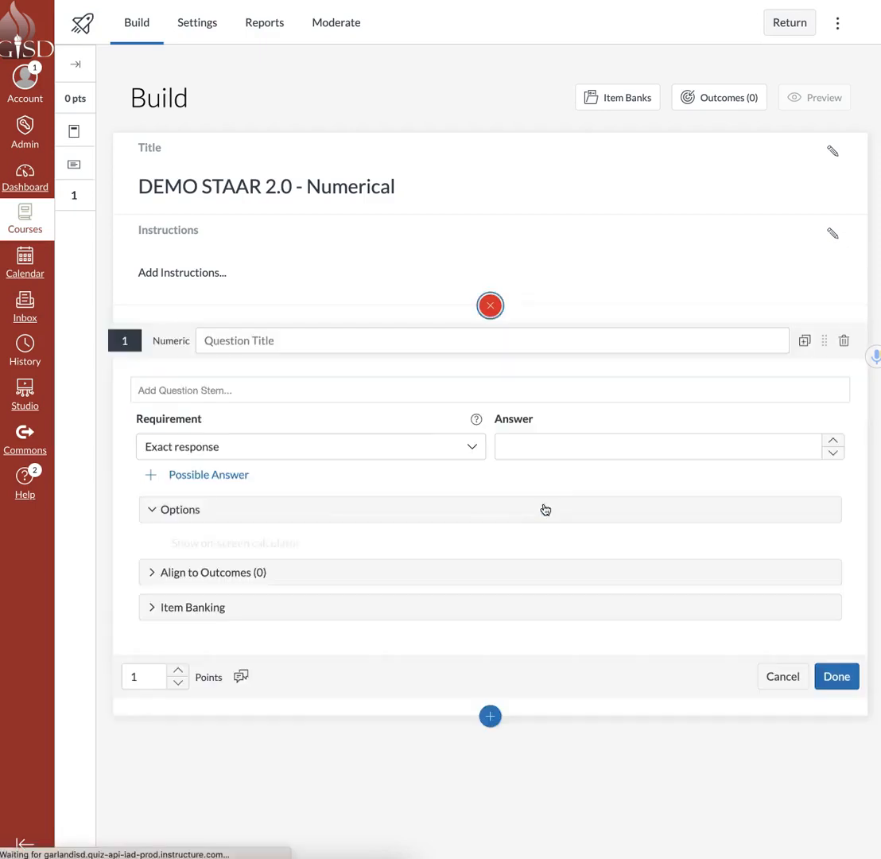
Fill in the numeric question with the title 4th Math, the rented office-space word problem as stem, and the exact answer 4,224.63.
left_click(307, 340)
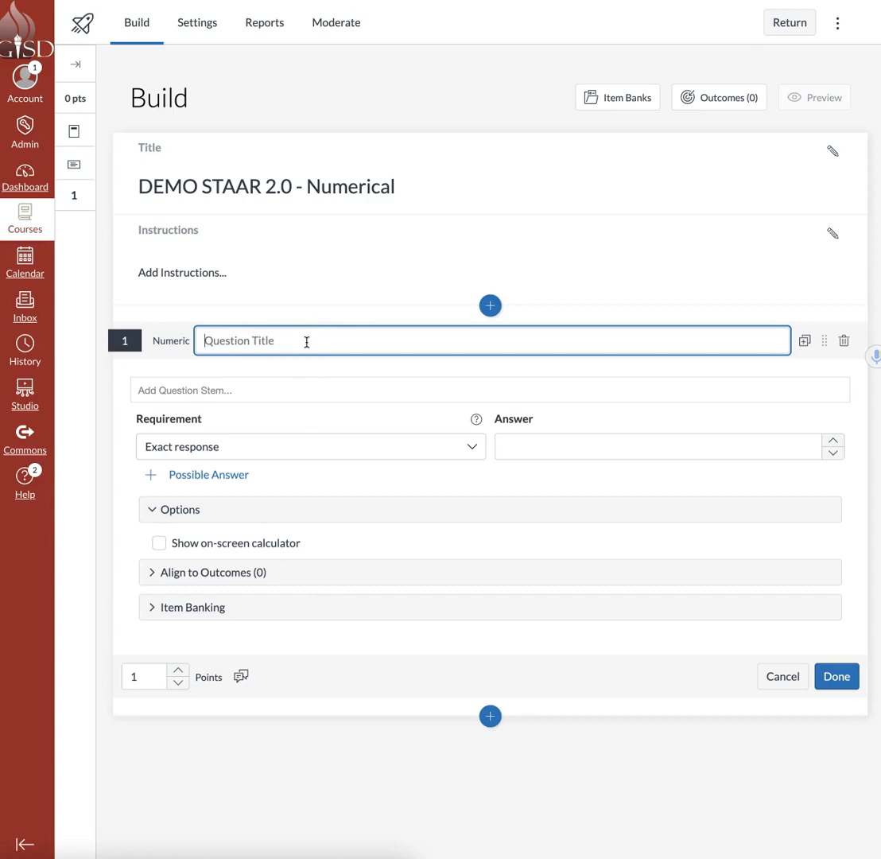
left_click(306, 341)
left_click(279, 394)
left_click(291, 432)
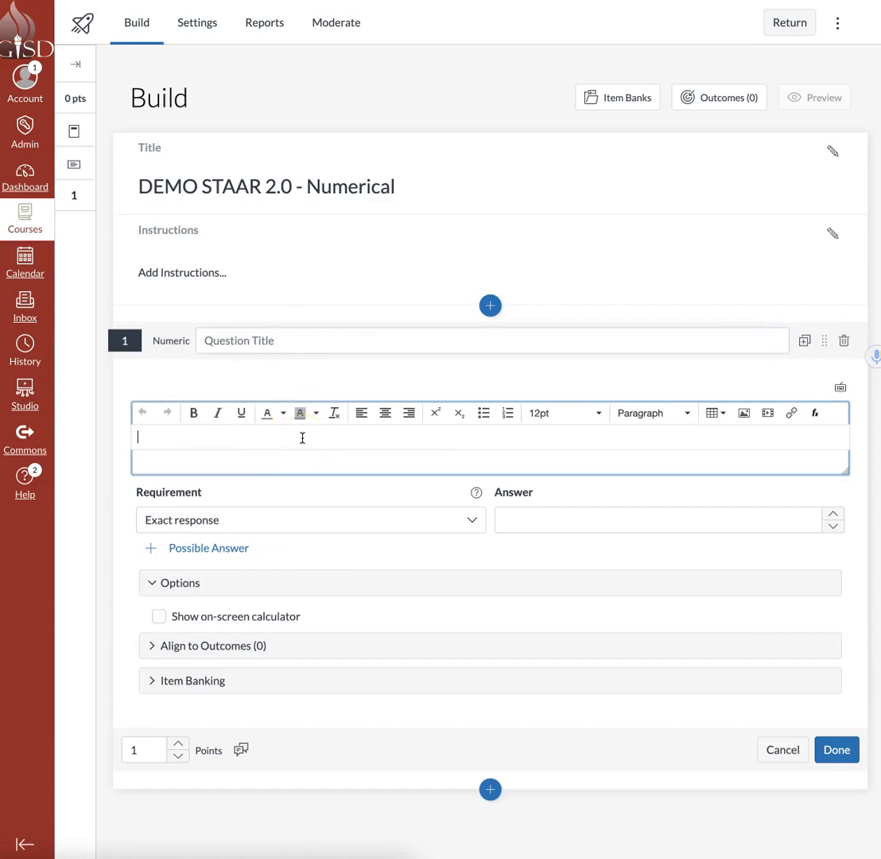
left_click(297, 517)
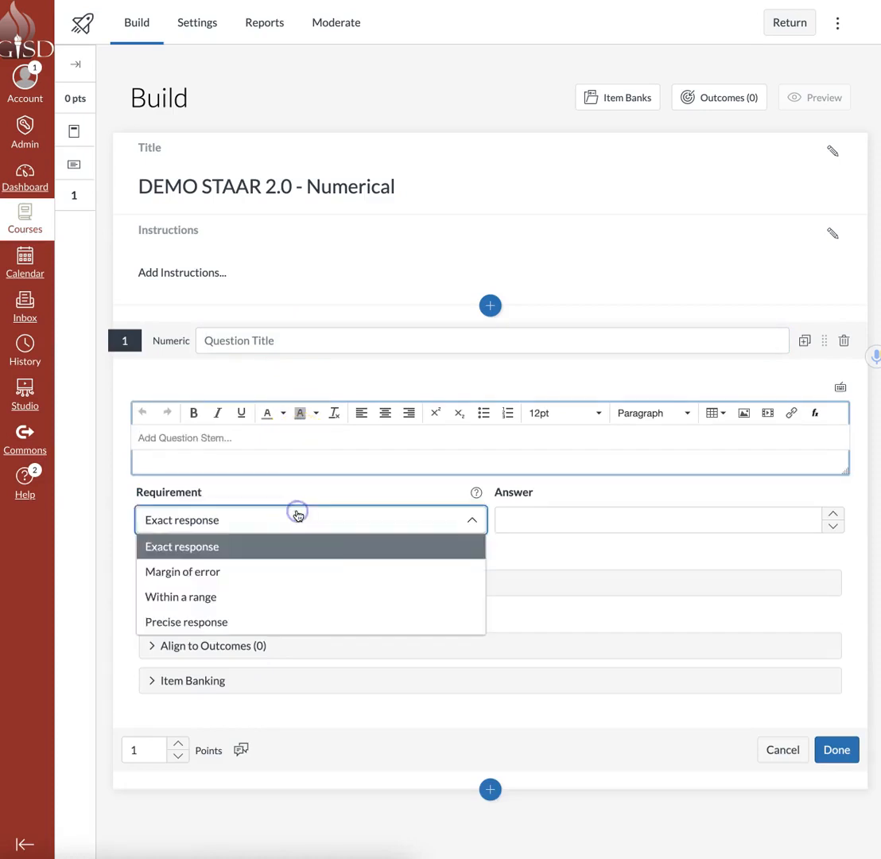
left_click(209, 420)
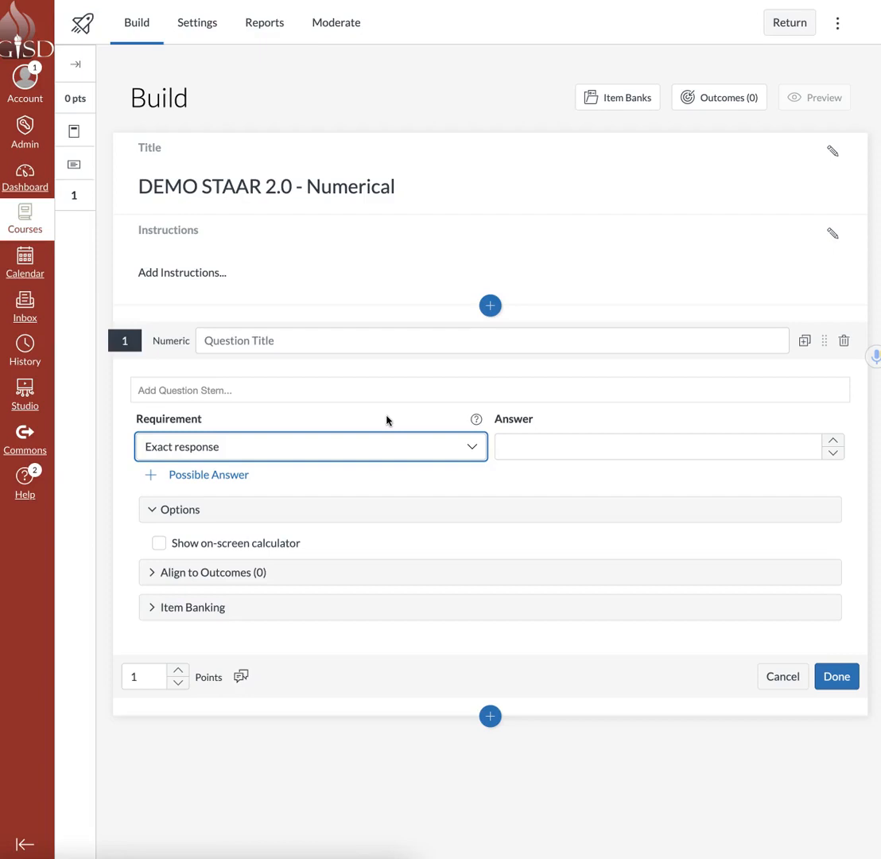
left_click(394, 375)
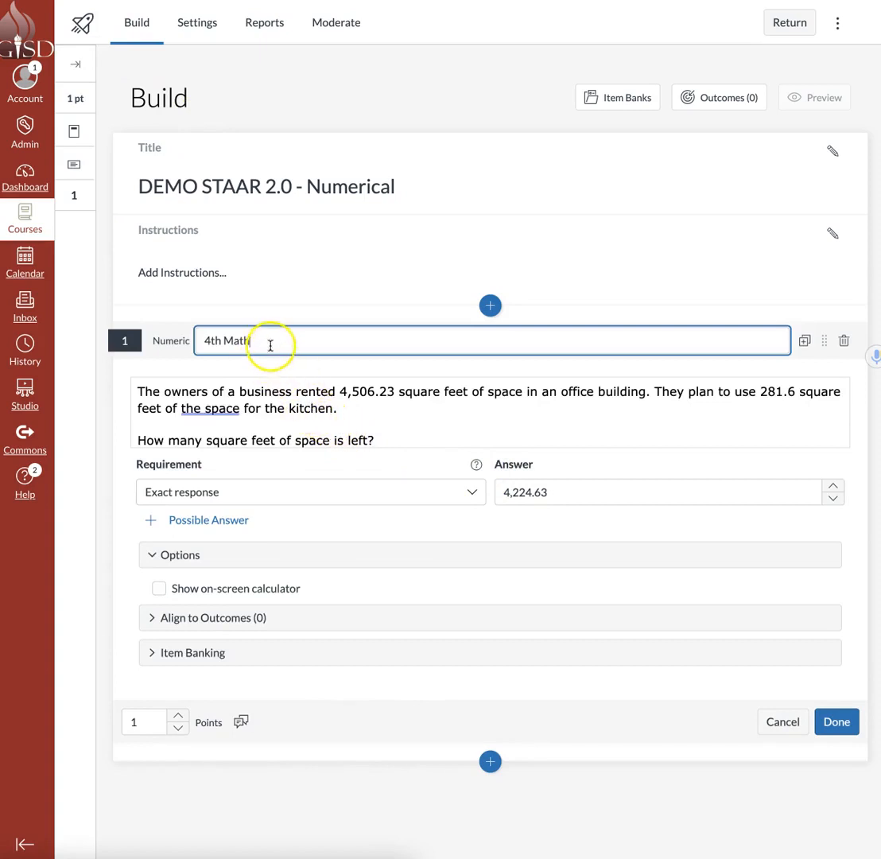
Read through the full question stem about the rented office space, including the answer instruction at its end.
left_click(348, 411)
scroll(356, 415, "down", 1)
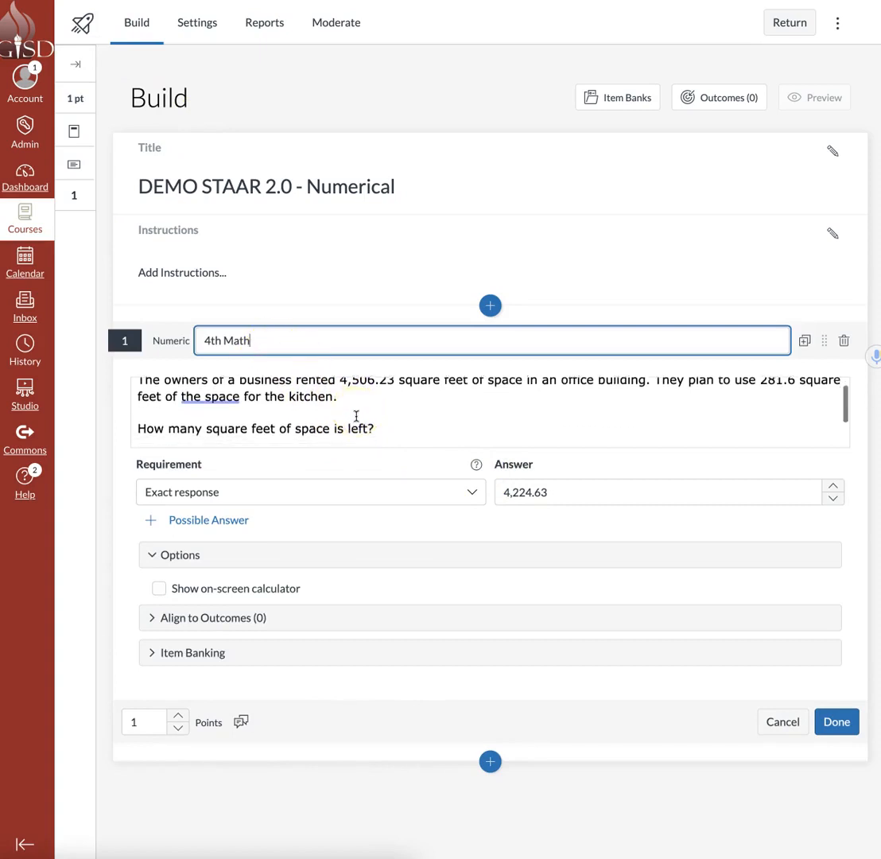
left_click(291, 430)
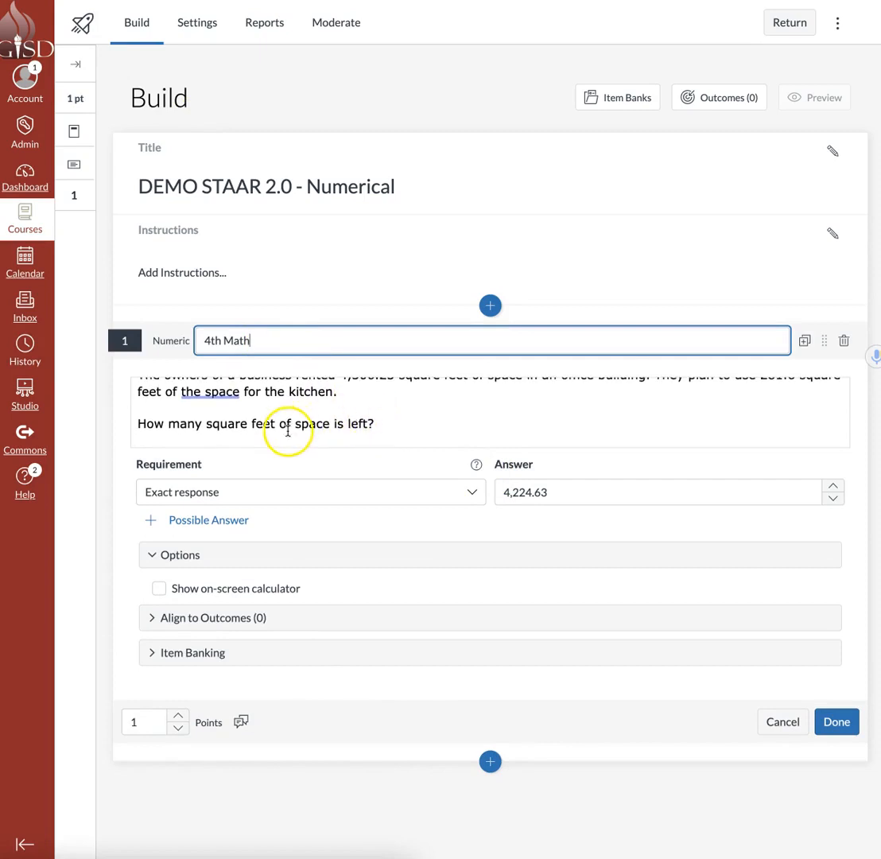
scroll(417, 427, "up", 1)
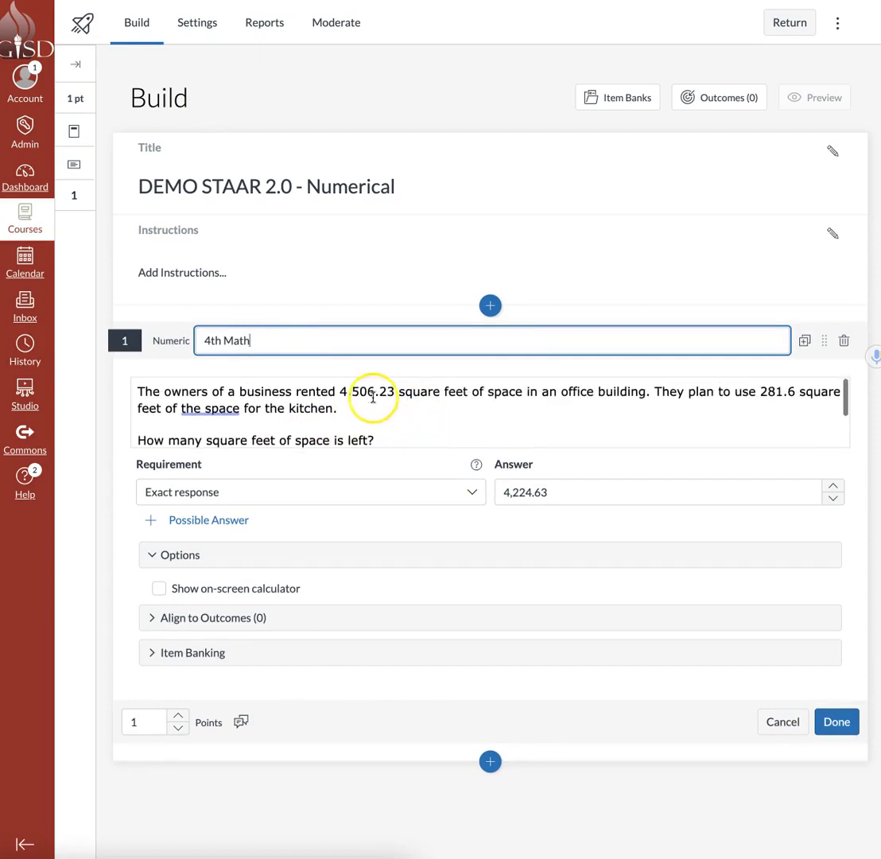
scroll(432, 429, "down", 3)
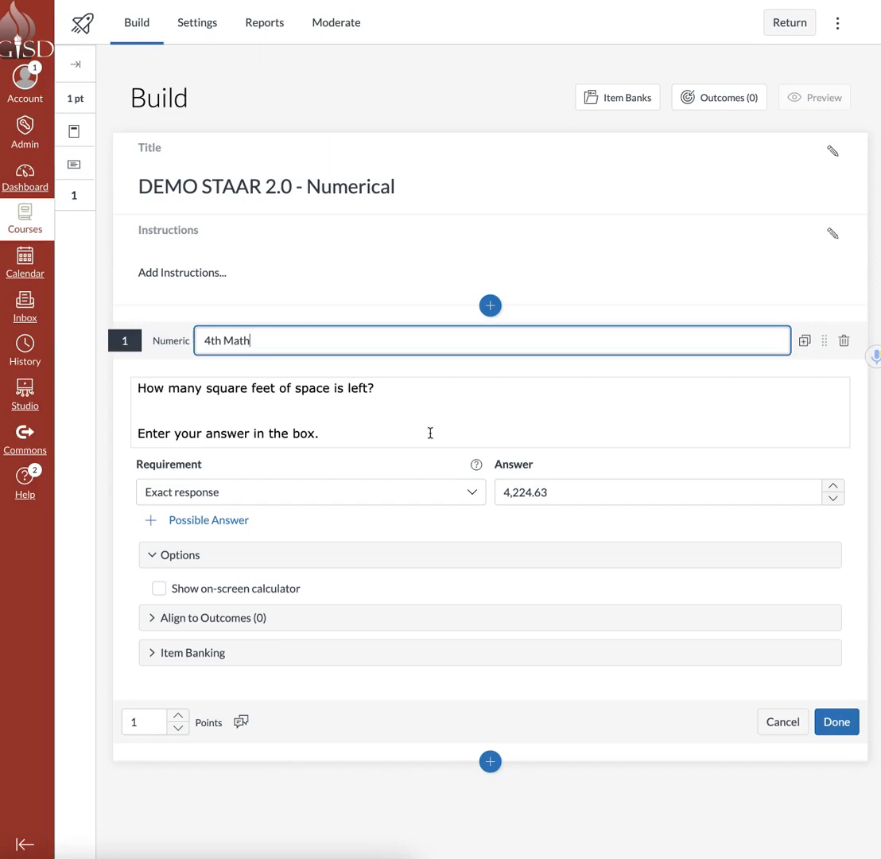
scroll(439, 426, "up", 4)
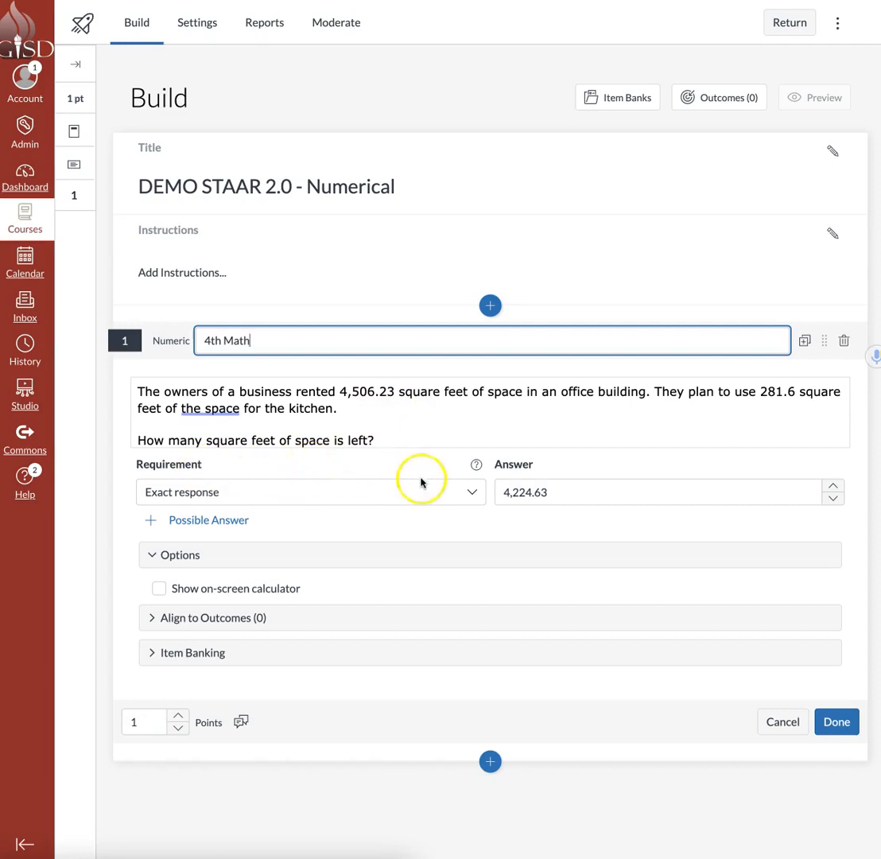
Choose Exact response as the answer requirement and save the 4th Math question.
left_click(473, 493)
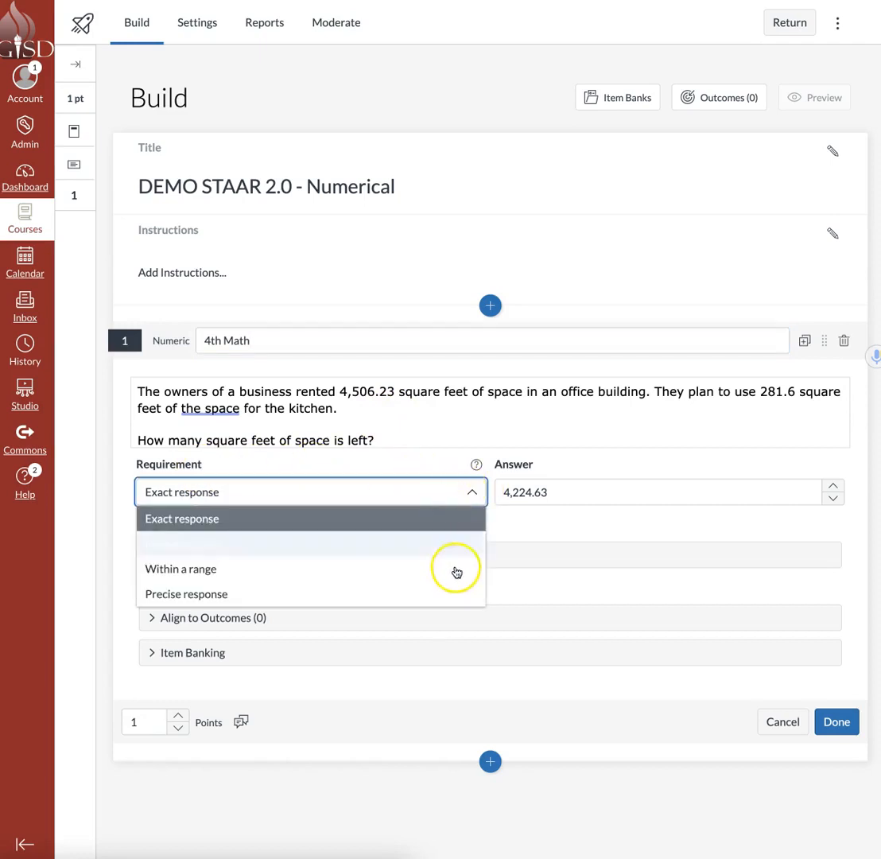
left_click(450, 518)
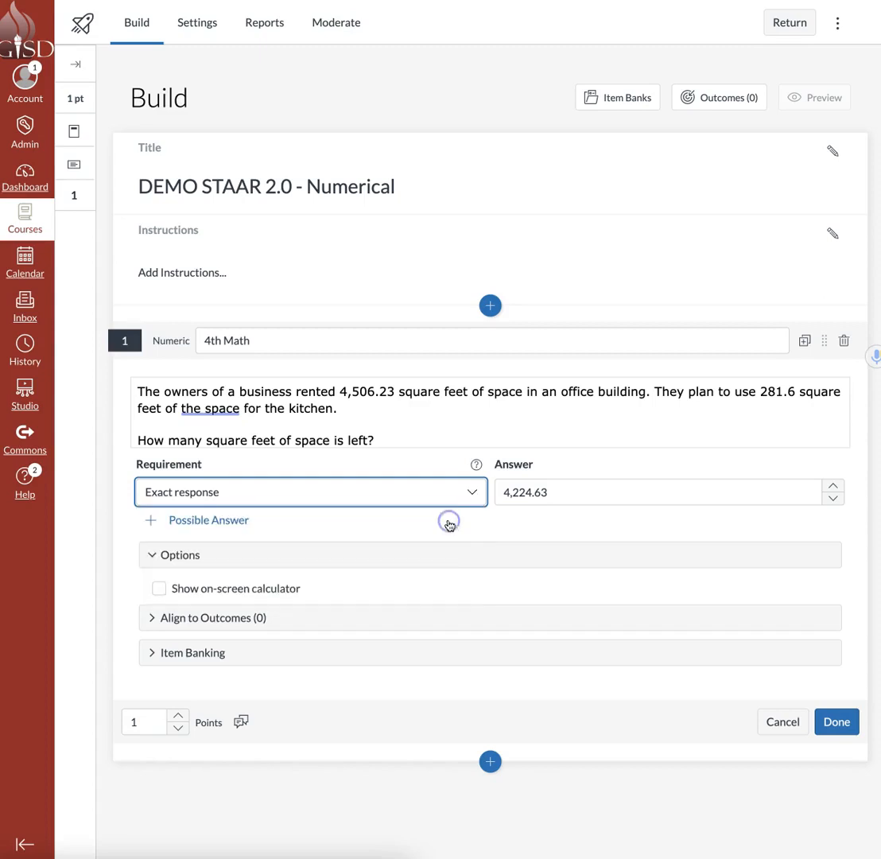
left_click(589, 492)
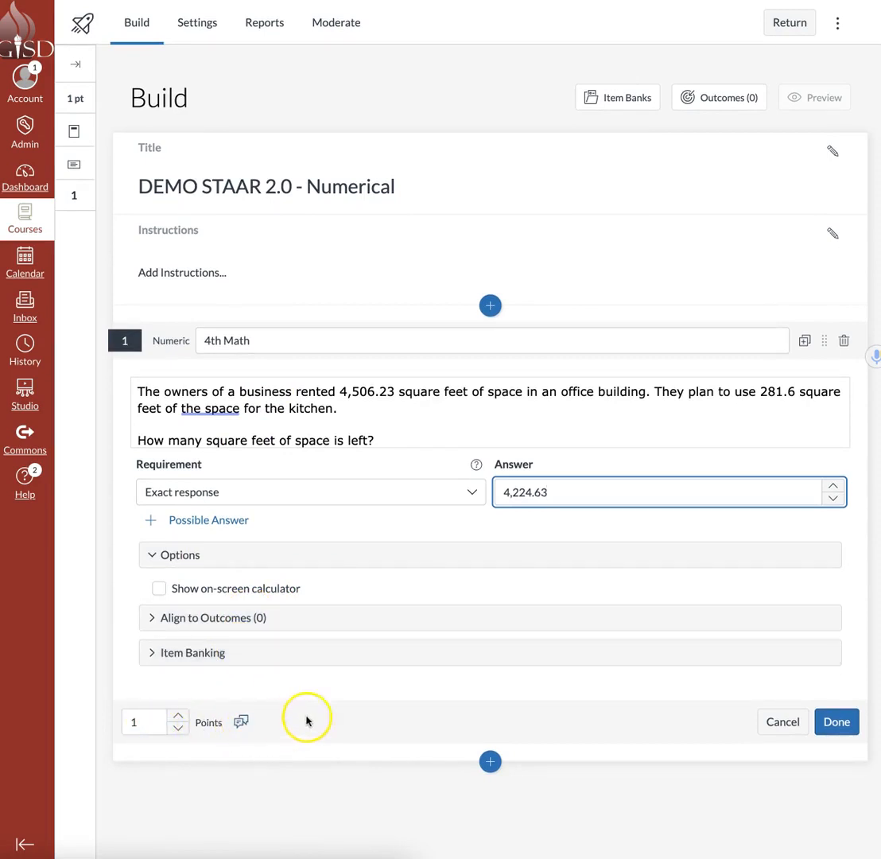
left_click(840, 723)
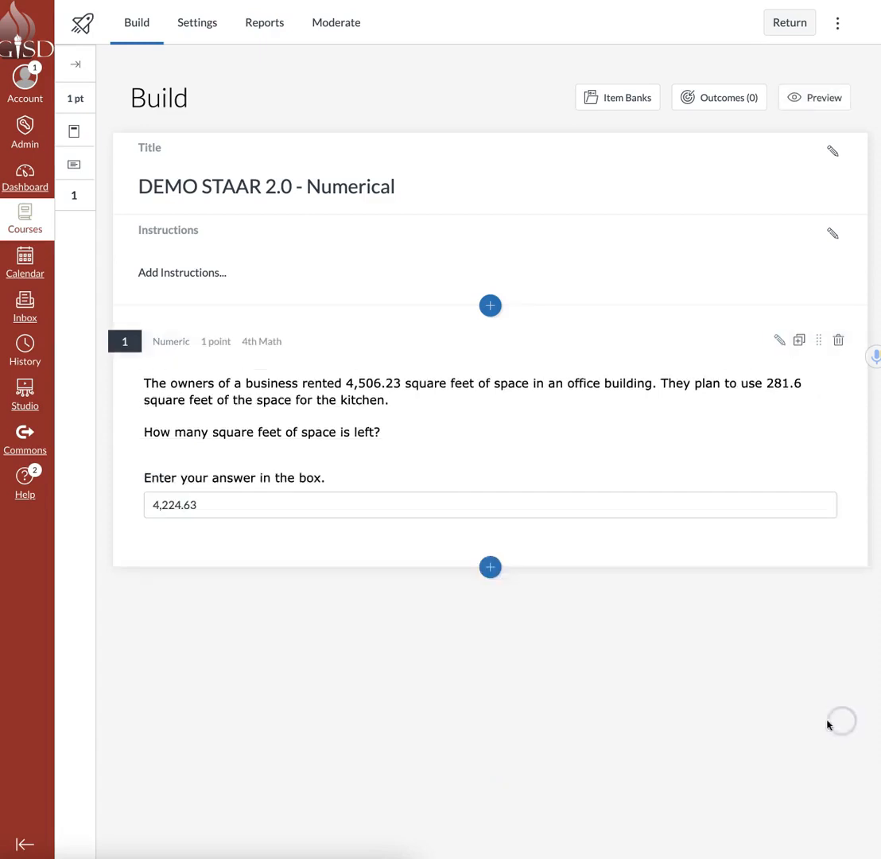
Preview the quiz as a student and enter 422.35 as a trial answer to question 1.
left_click(825, 98)
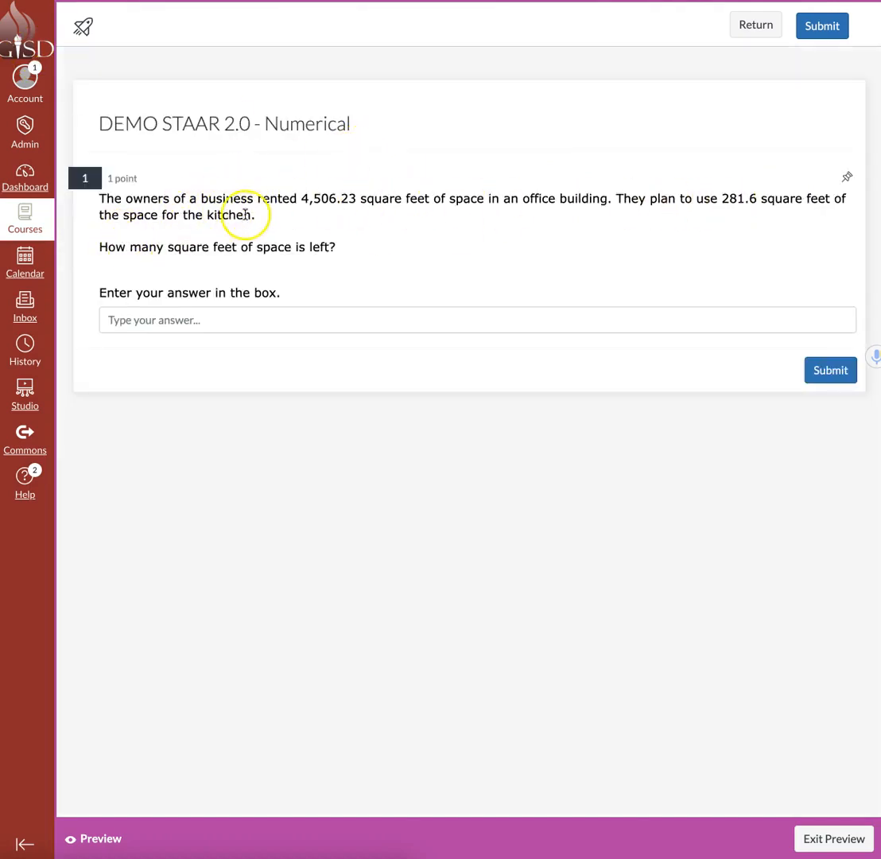
left_click(164, 320)
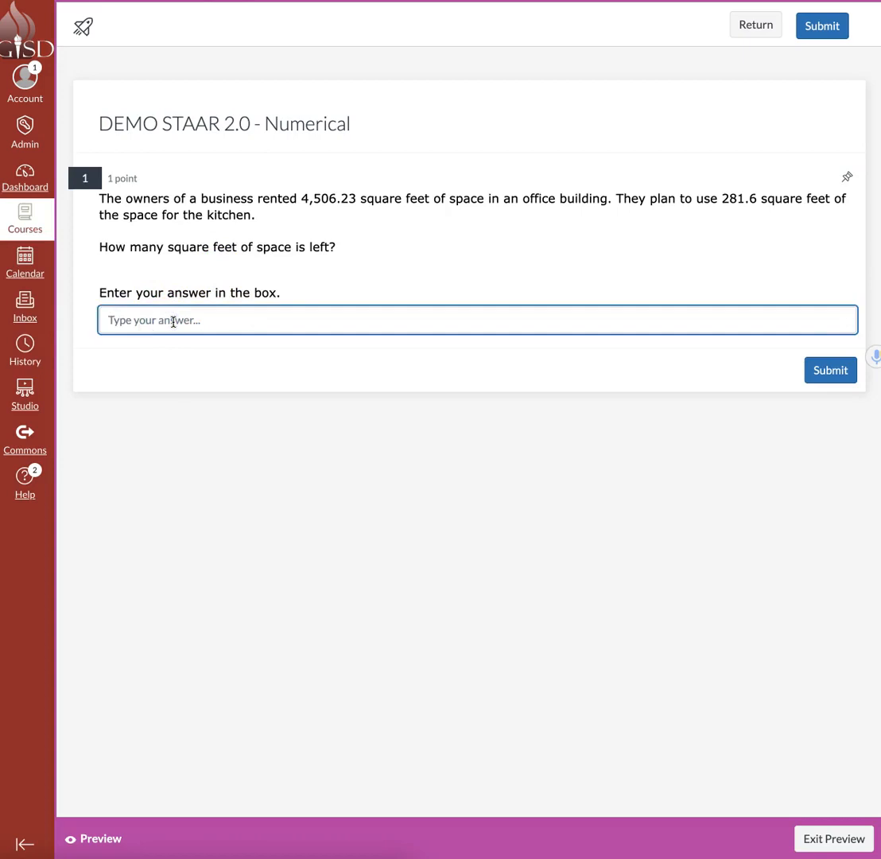
type("s")
key("BackSpace")
type("422.35")
left_click(252, 355)
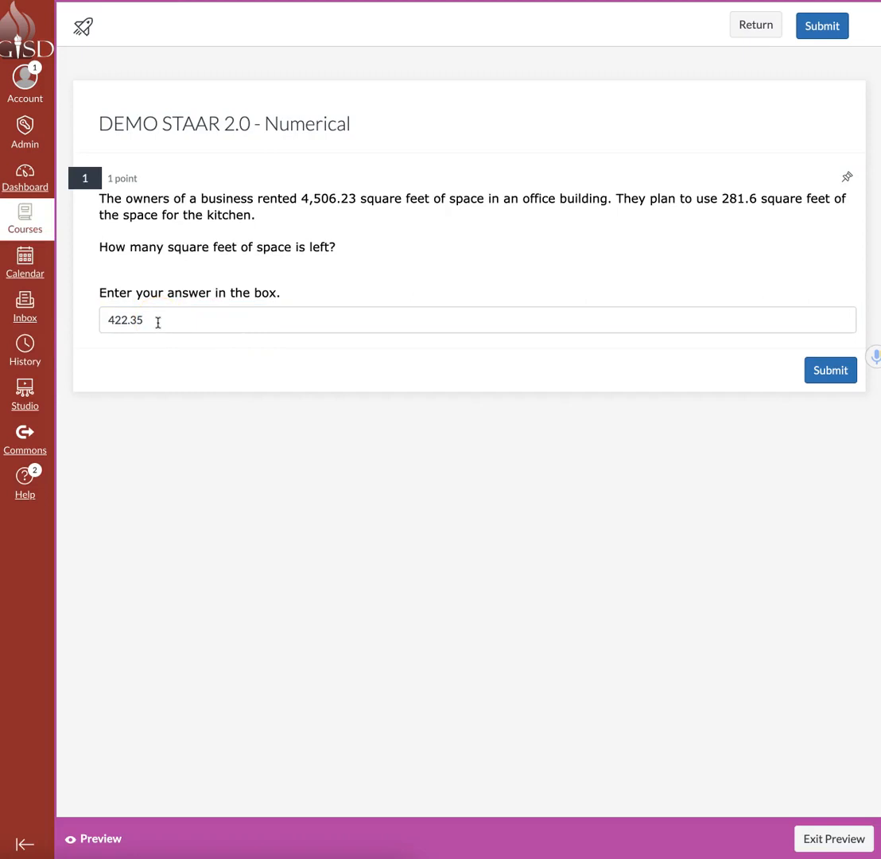
Replace the trial answer with the non-numeric text sddsfds to test the answer box, and clear the box.
double_click(158, 322)
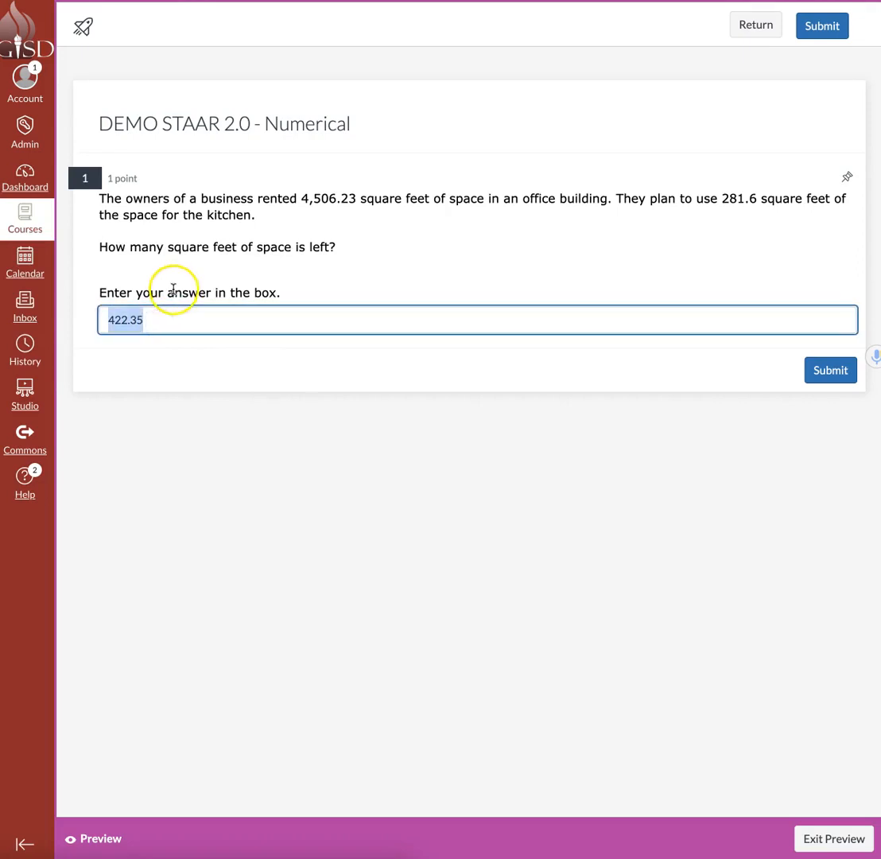
key("BackSpace")
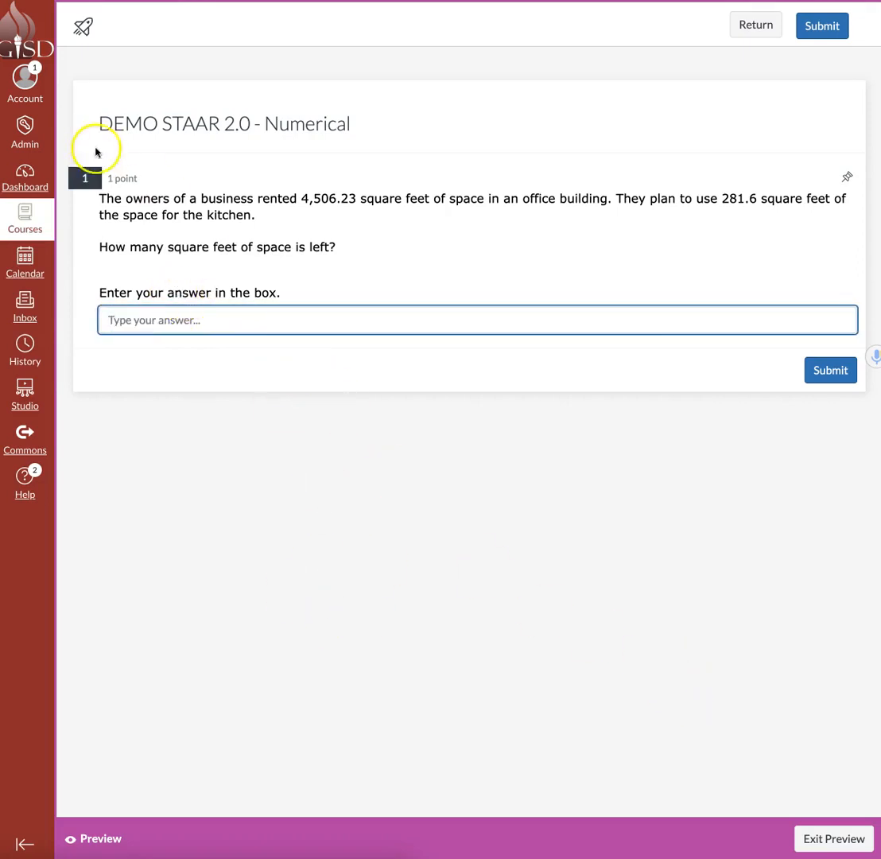
left_click(237, 319)
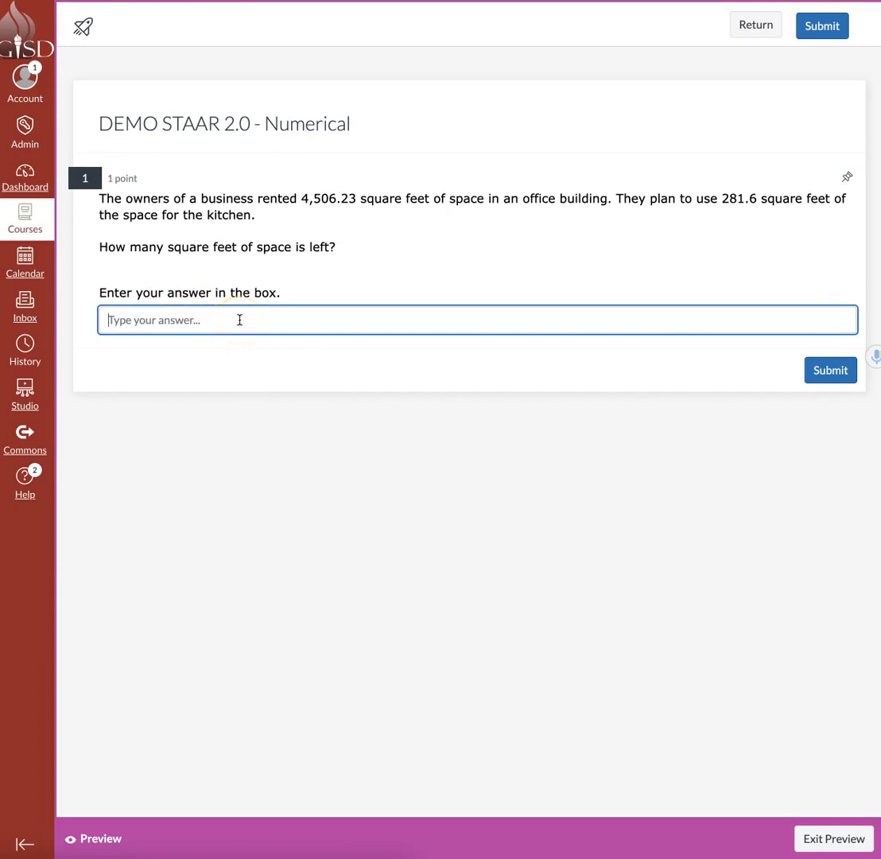
type("sddsfds")
left_click(213, 318)
left_click(166, 348)
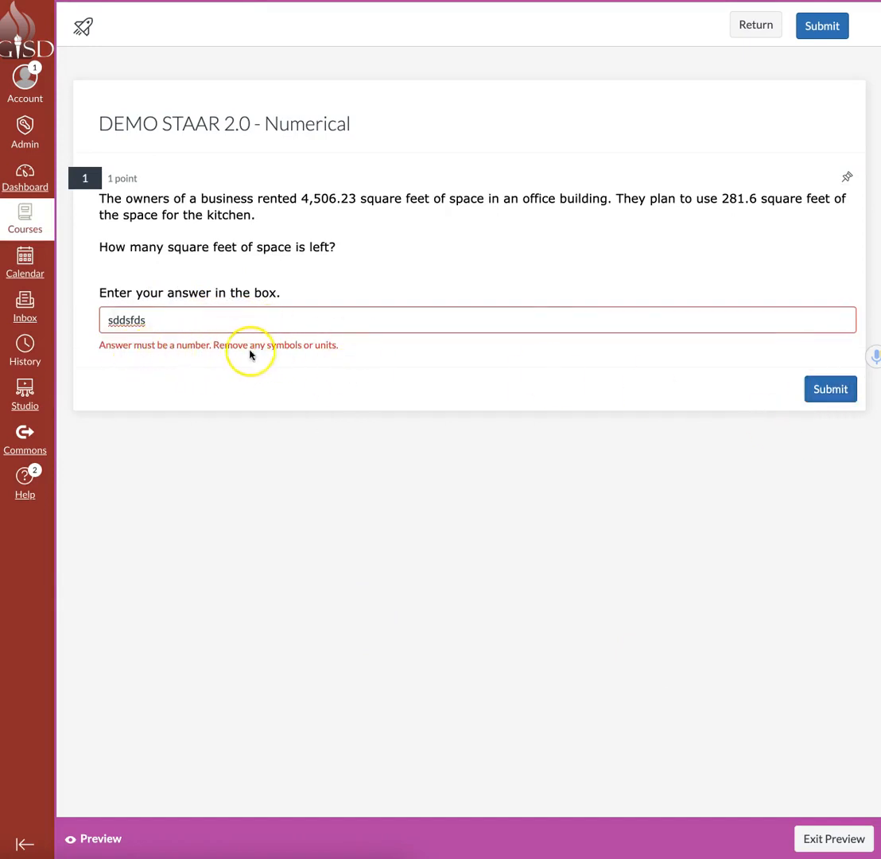
left_click(188, 322)
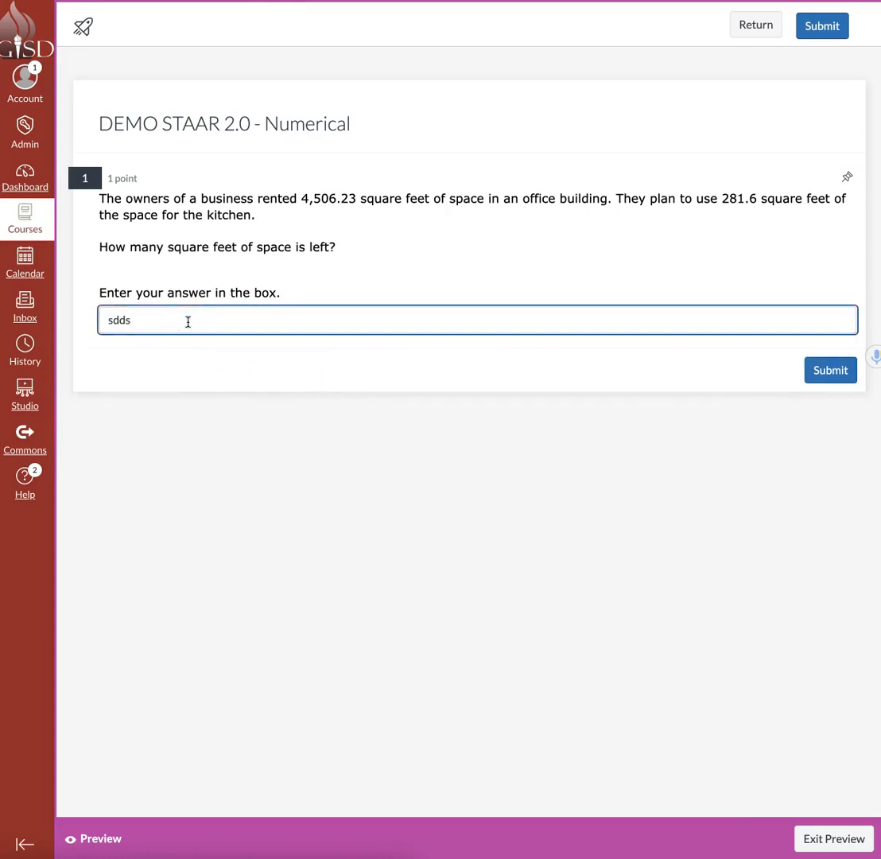
key("BackSpace")
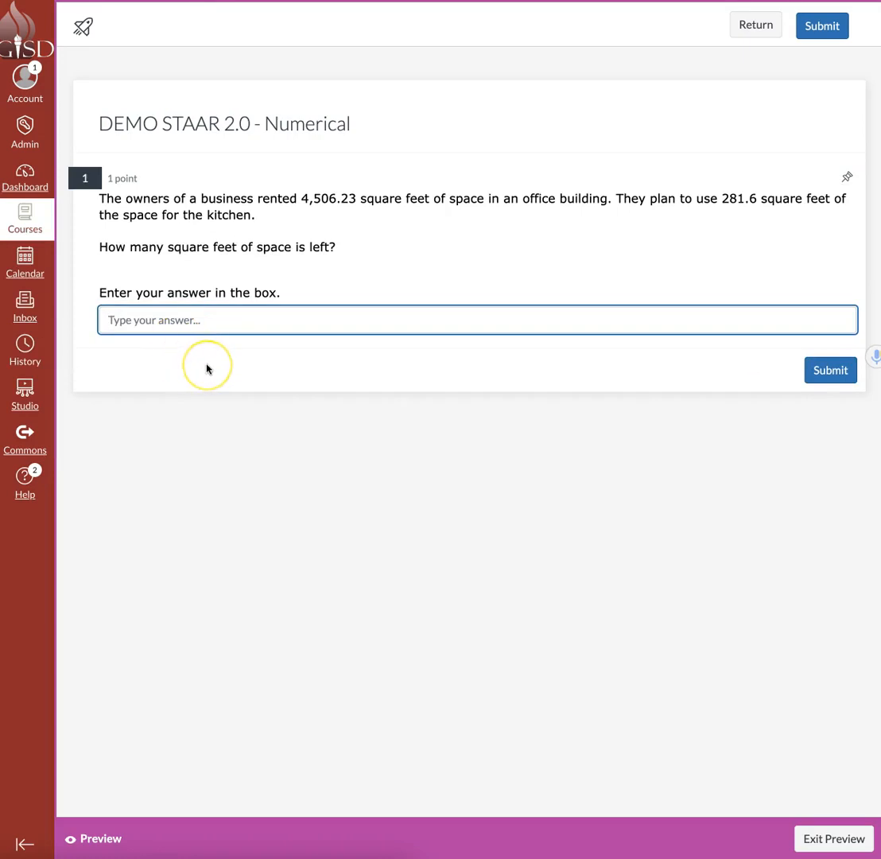